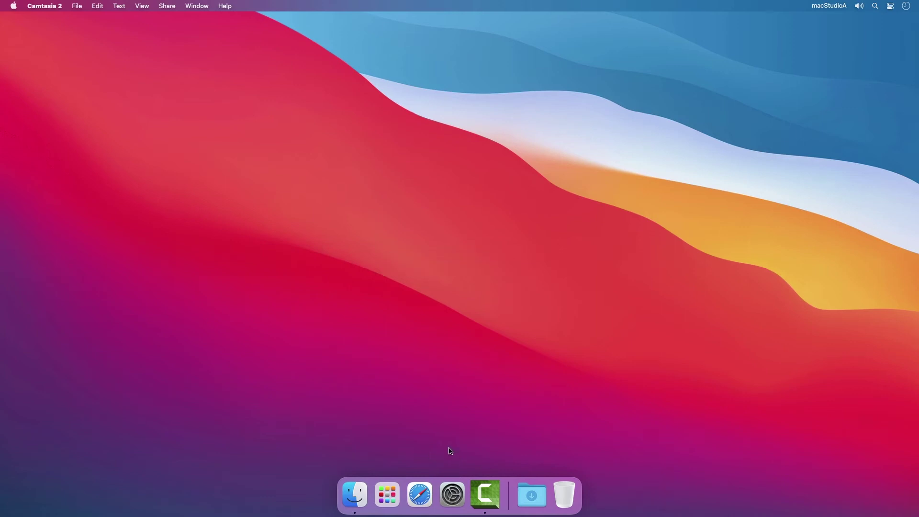
Open the Time Machine pane from System Preferences in the Dock.
left_click(452, 483)
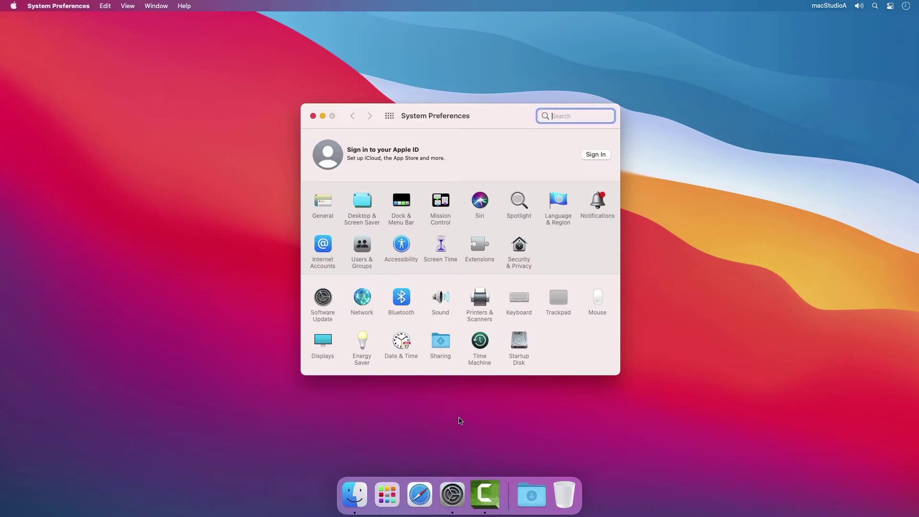
left_click(480, 341)
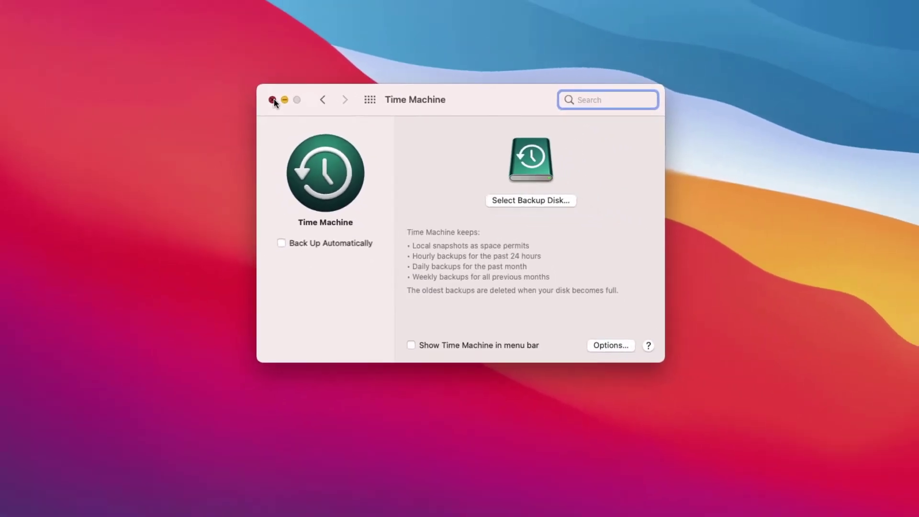
Close Time Machine, scroll through Amazon's 1TB external hard drive listings, and return to the desktop.
left_click(273, 100)
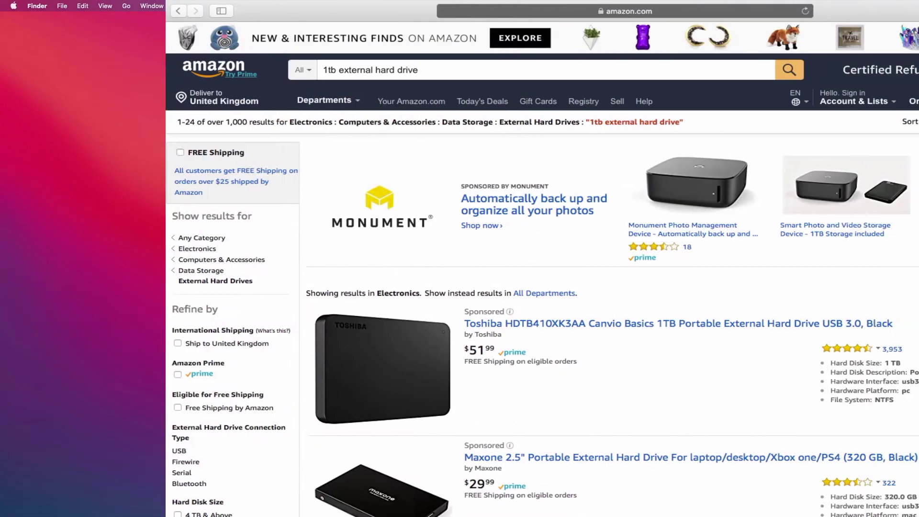
scroll(914, 245, "down", 20)
scroll(914, 246, "up", 20)
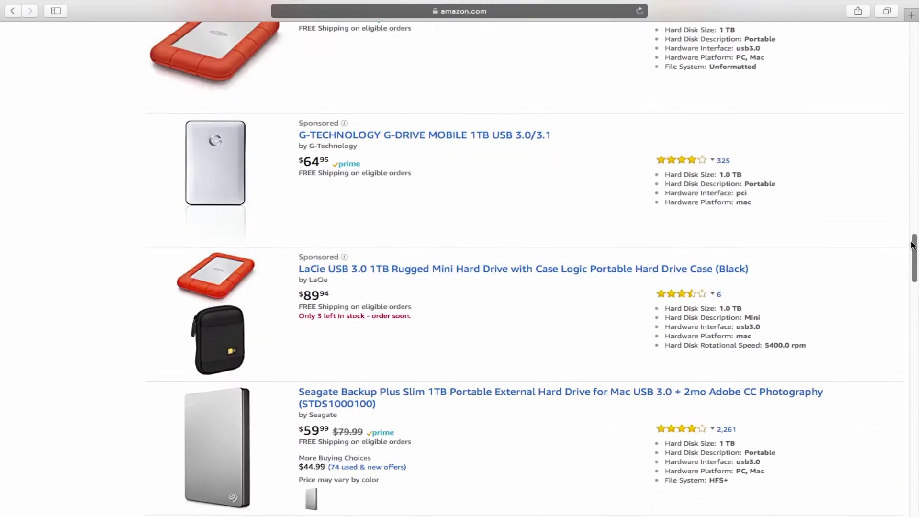
left_click_drag(914, 245, 918, 22)
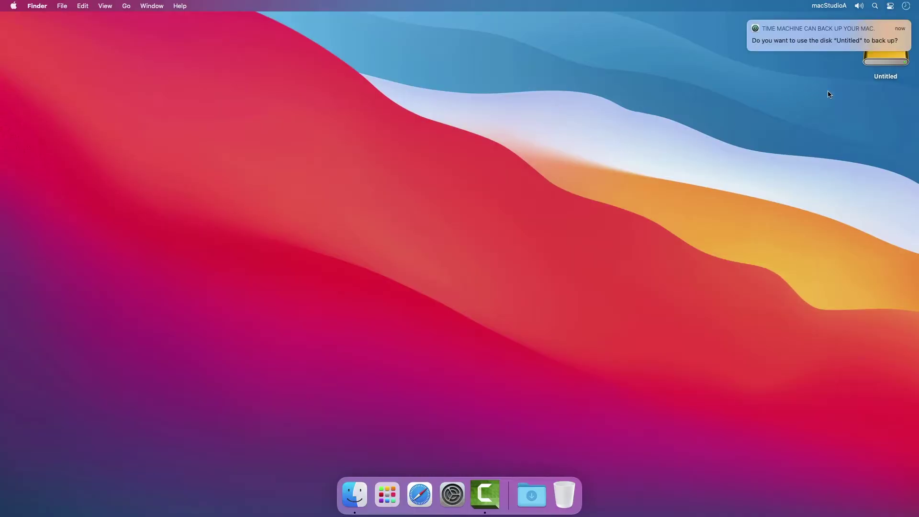
Set up the Untitled 1 TB disk as the unencrypted Time Machine backup disk from the notification.
mouse_move(854, 47)
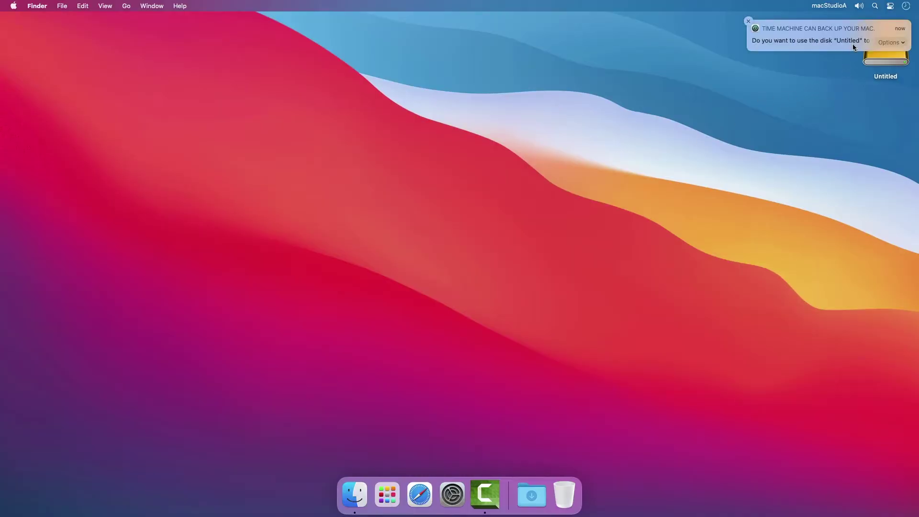
left_click(903, 45)
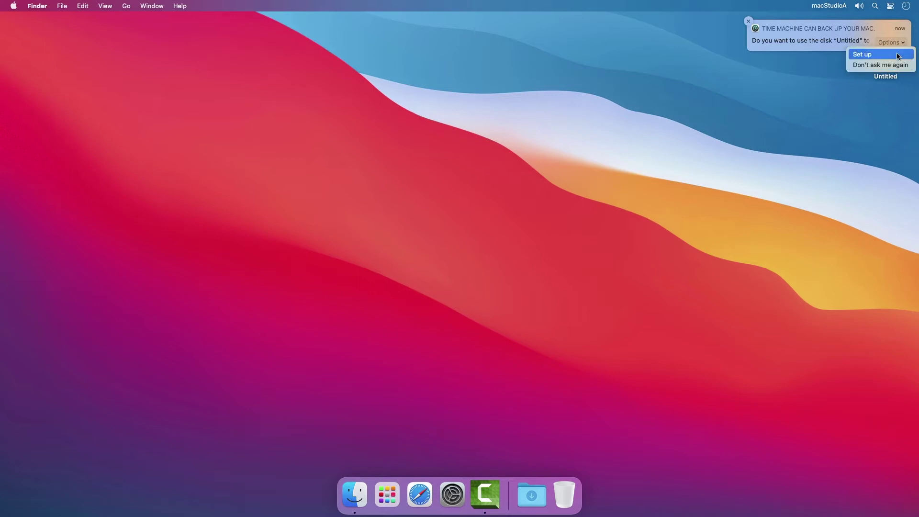
left_click(899, 56)
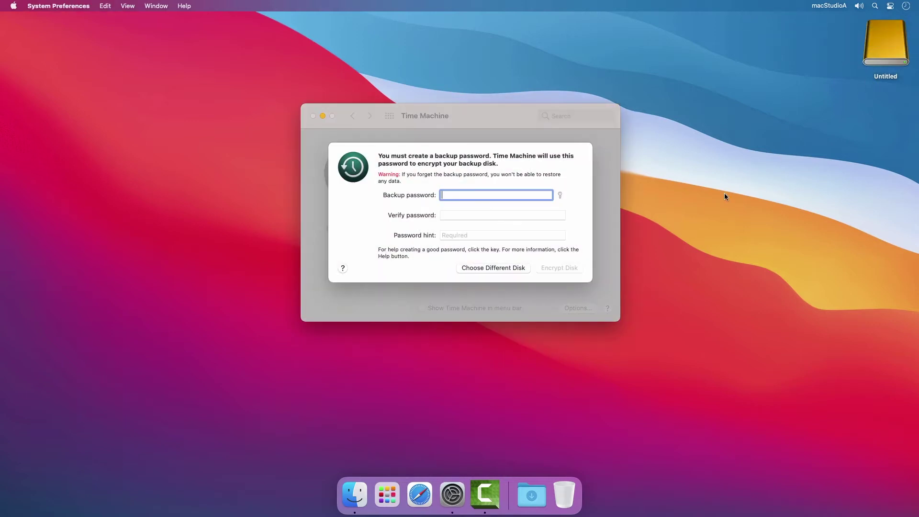
left_click(494, 269)
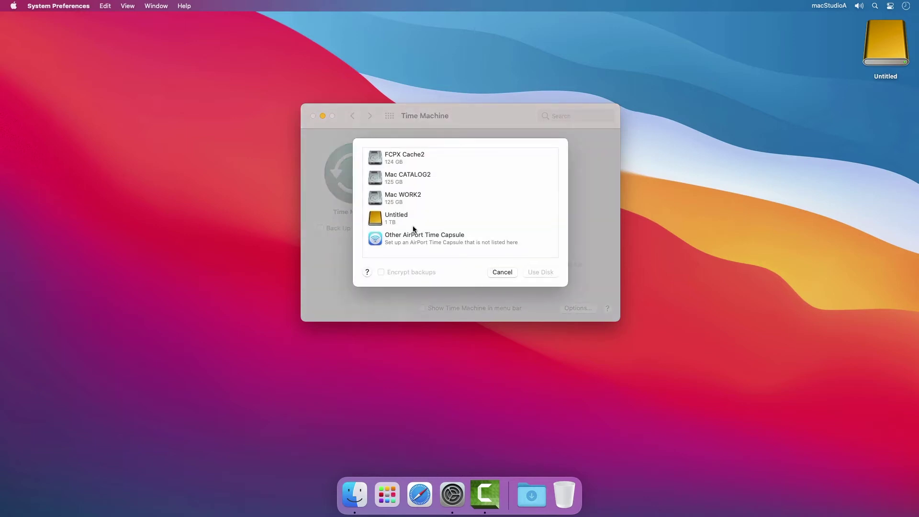
left_click(399, 217)
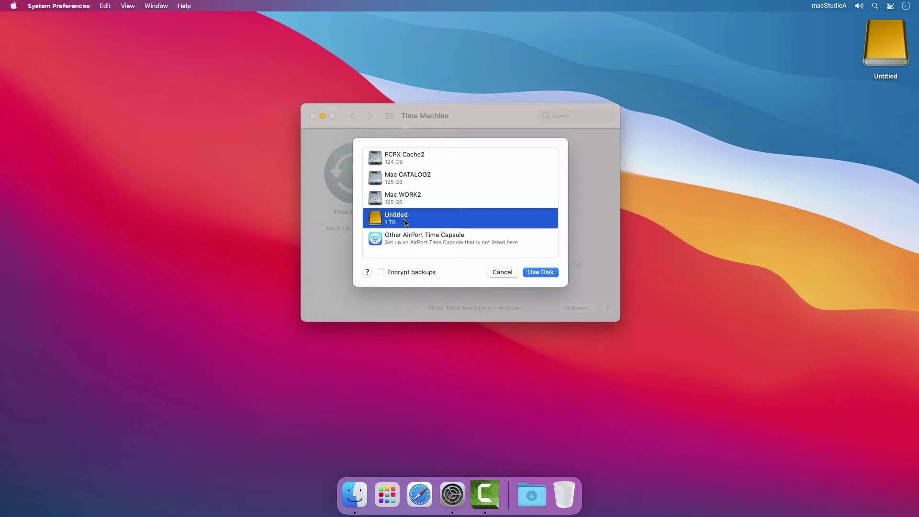
left_click(542, 274)
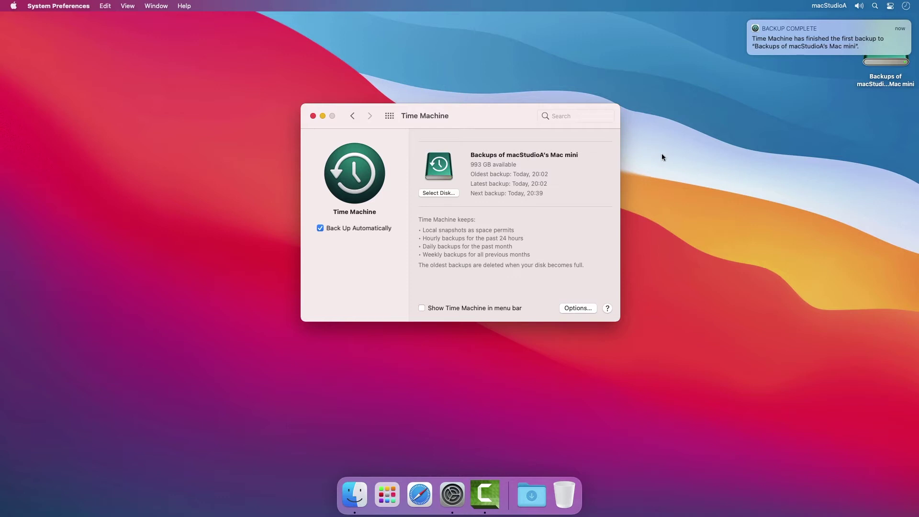
Dismiss the backup-complete notice, close Time Machine, and eject the backup disk to the Bin.
left_click(749, 21)
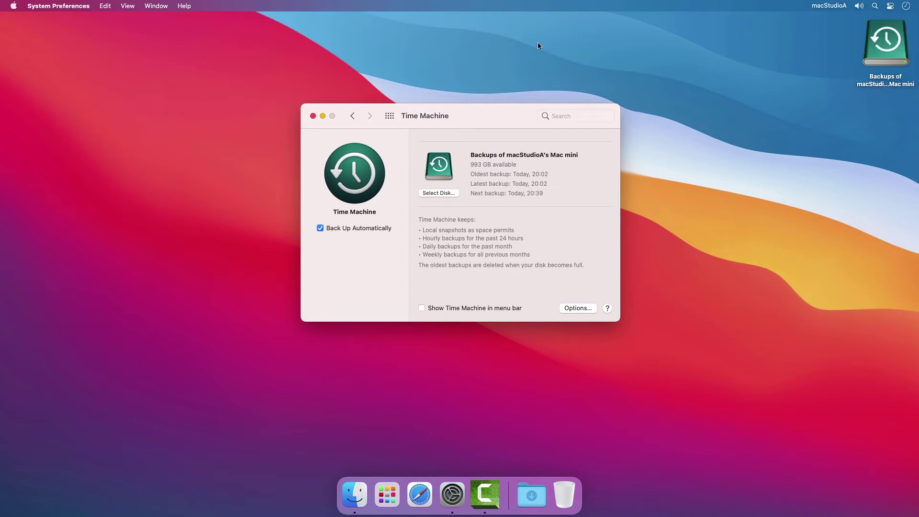
left_click(313, 116)
left_click_drag(889, 52, 567, 498)
Check the Mac's disk storage in About This Mac, then close it.
left_click(14, 5)
left_click(33, 18)
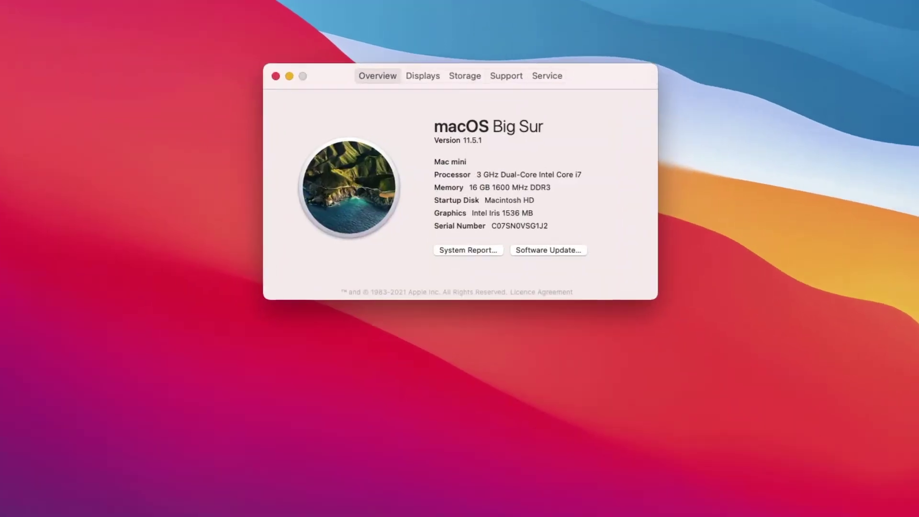
left_click(465, 76)
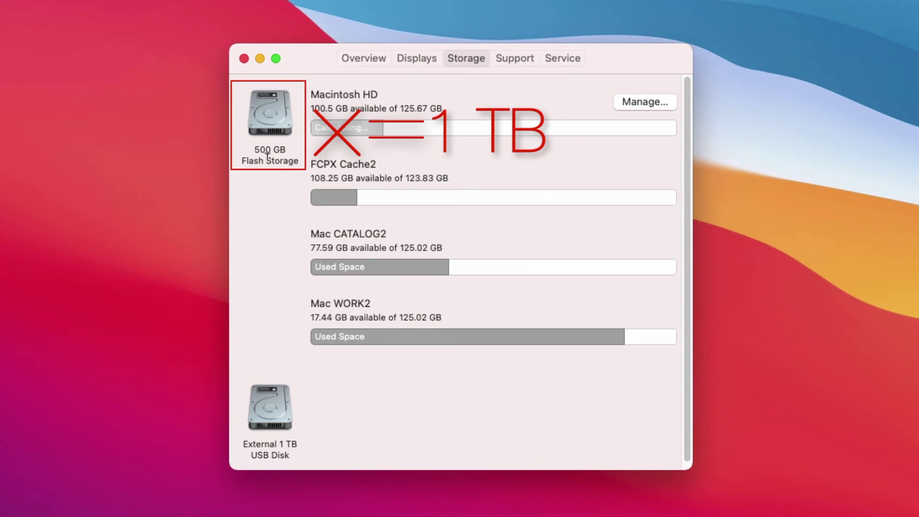
left_click(244, 58)
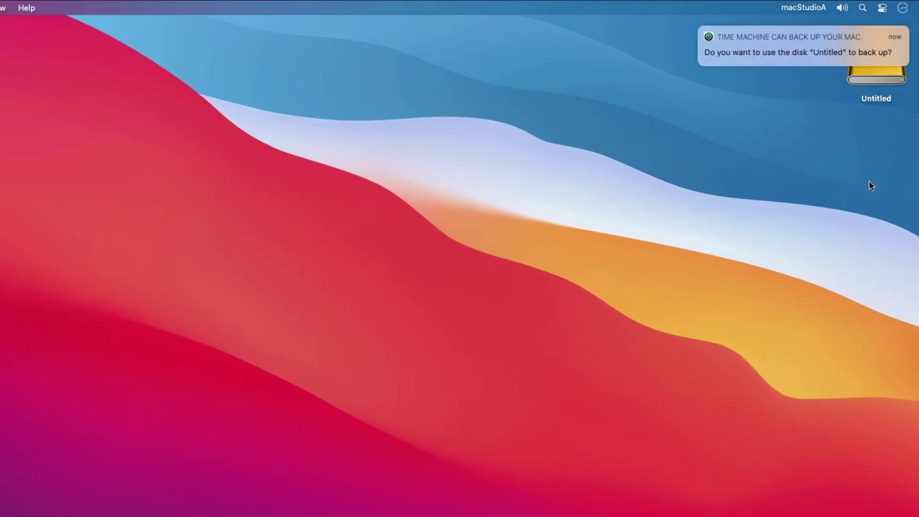
Accept the notification's offer and assign the Untitled 1 TB disk to Time Machine without encryption.
left_click(899, 58)
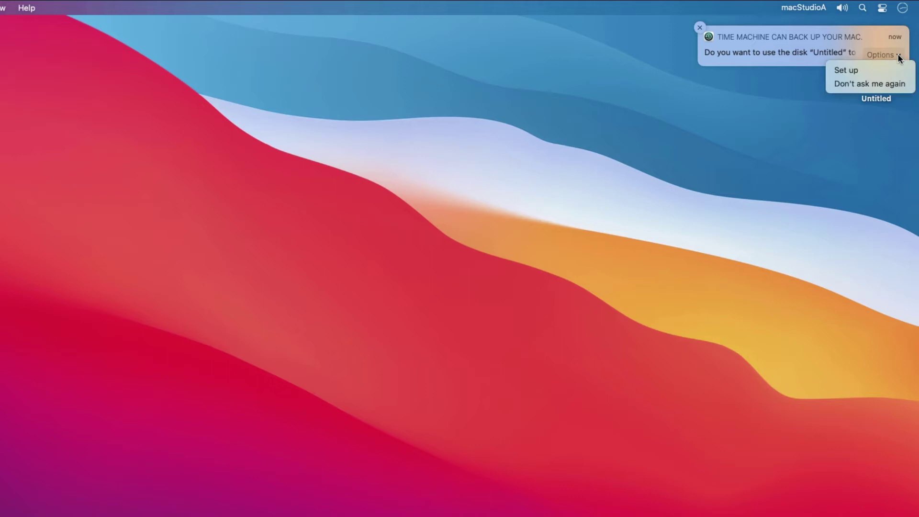
left_click(889, 70)
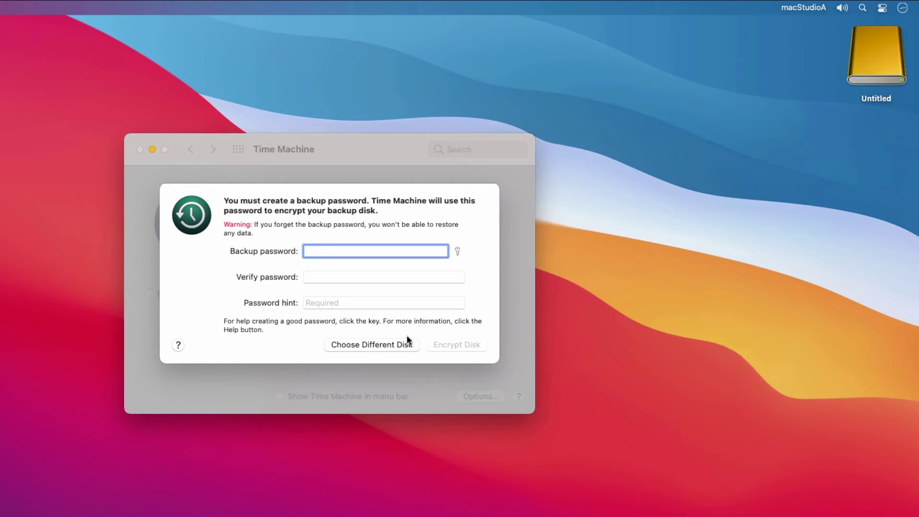
left_click(388, 345)
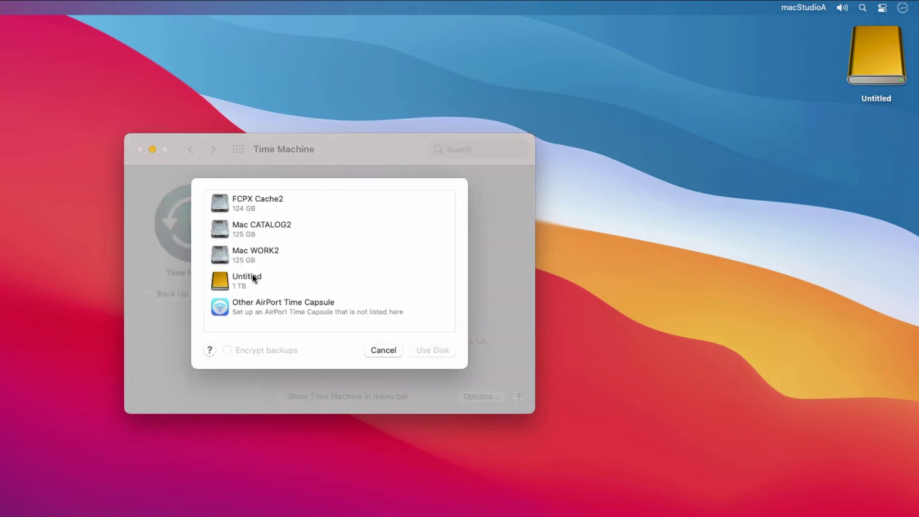
left_click(251, 278)
left_click(440, 350)
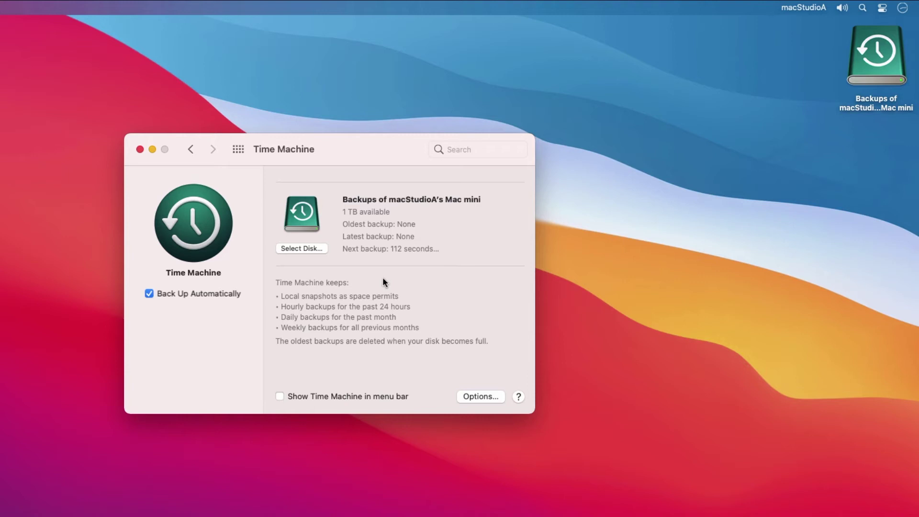
left_click(140, 150)
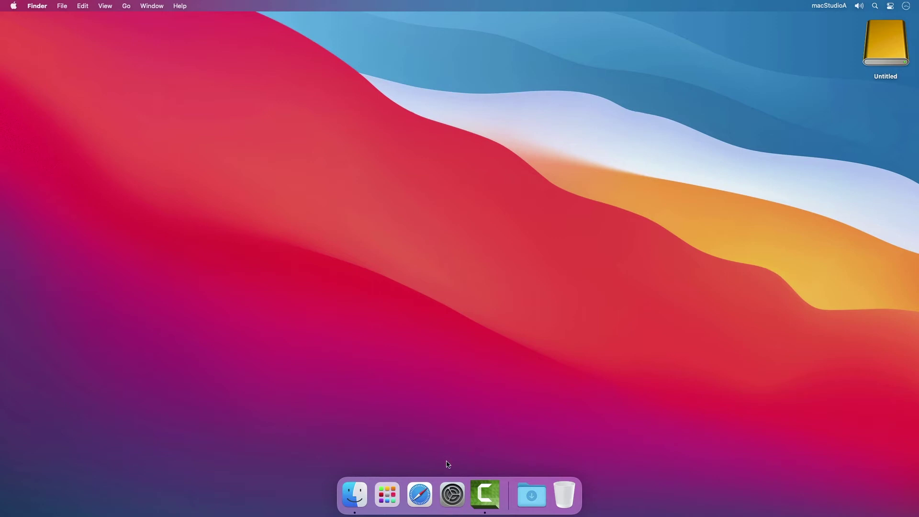
Choose the Untitled 1 TB disk via Select Backup Disk in Time Machine preferences.
left_click(457, 488)
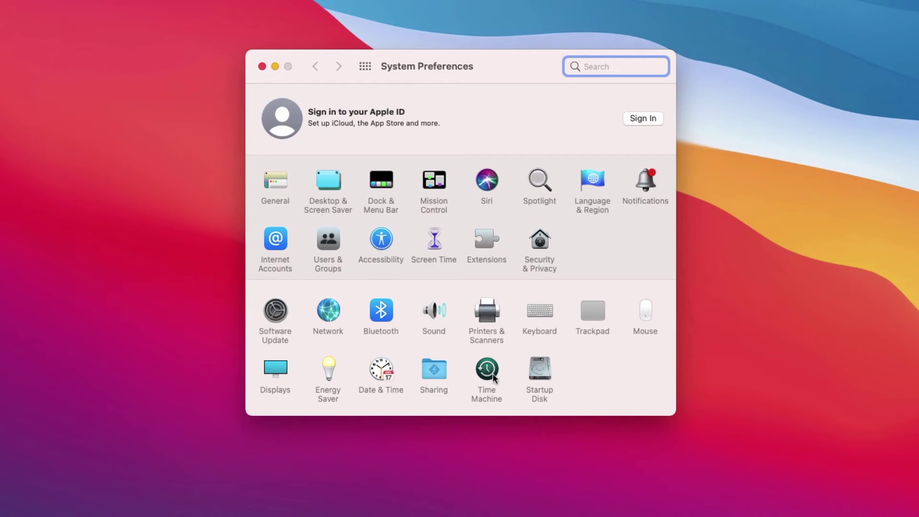
left_click(490, 377)
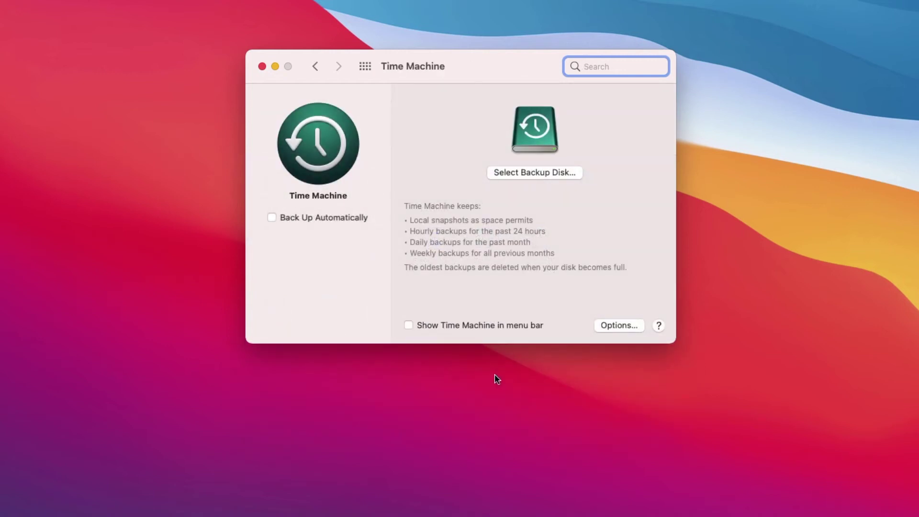
left_click(535, 173)
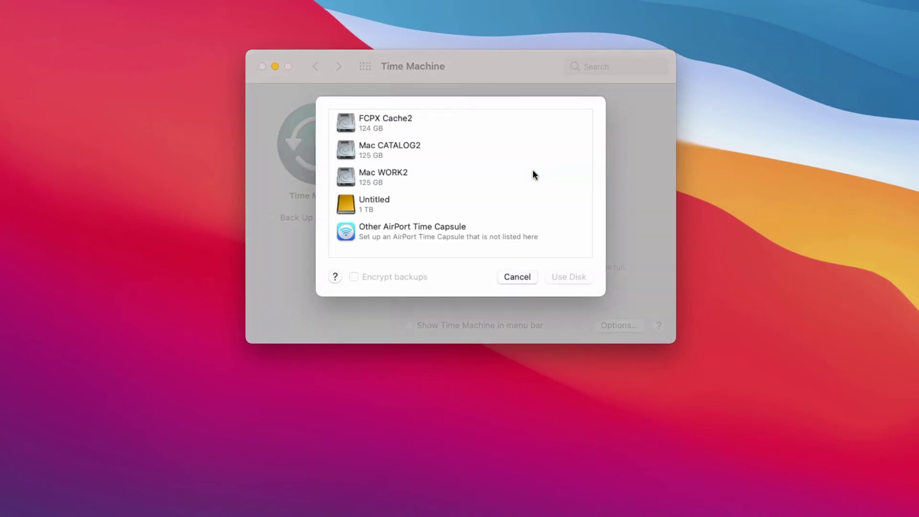
left_click(380, 198)
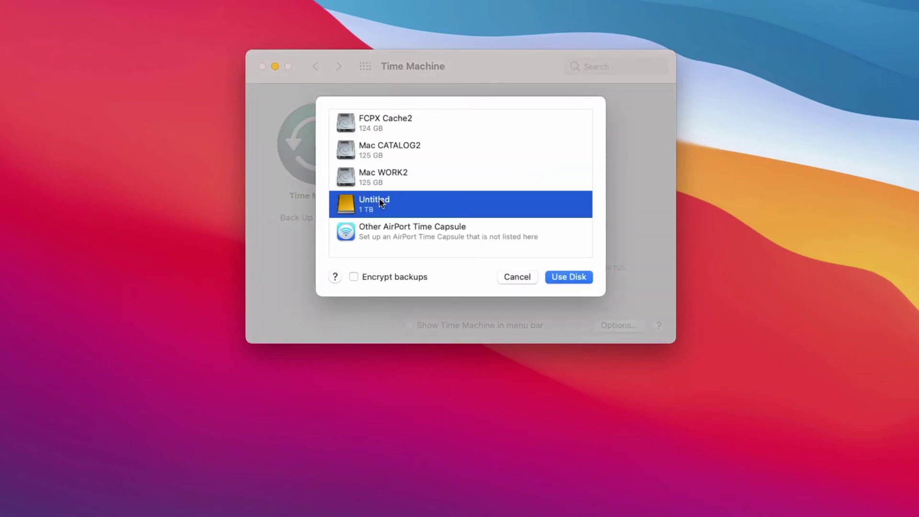
left_click(574, 278)
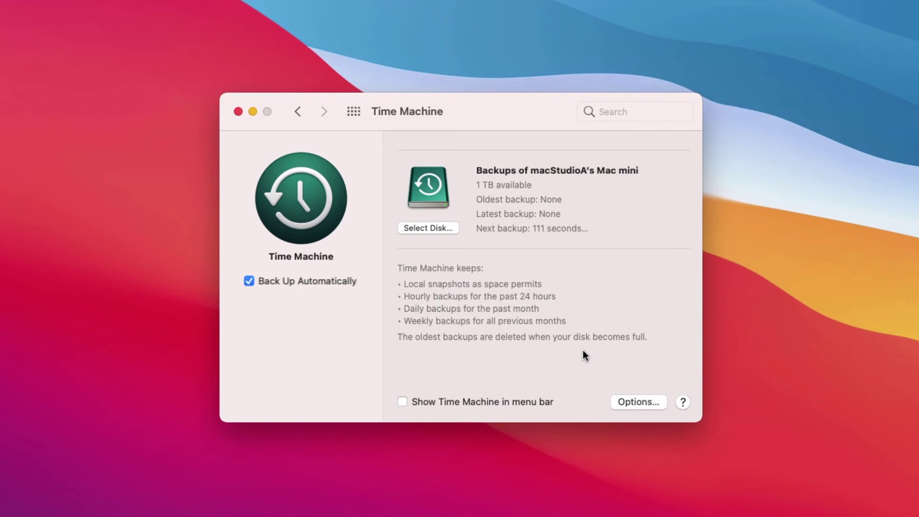
Turn off automatic backups, show Time Machine in the menu bar, and start a backup now.
left_click(249, 282)
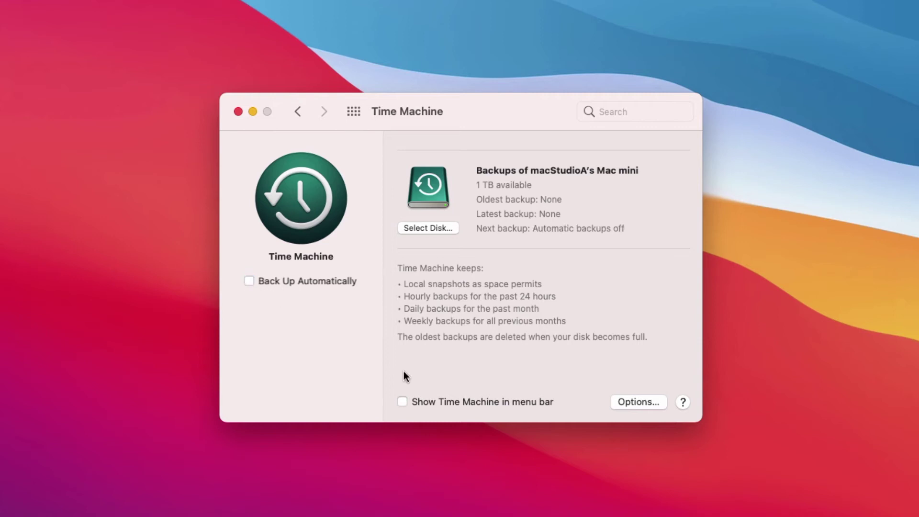
left_click(402, 402)
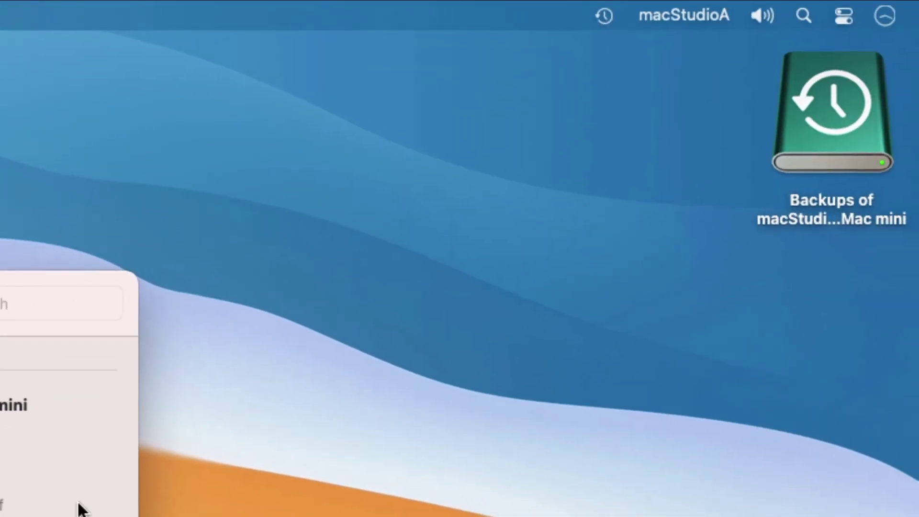
left_click(604, 16)
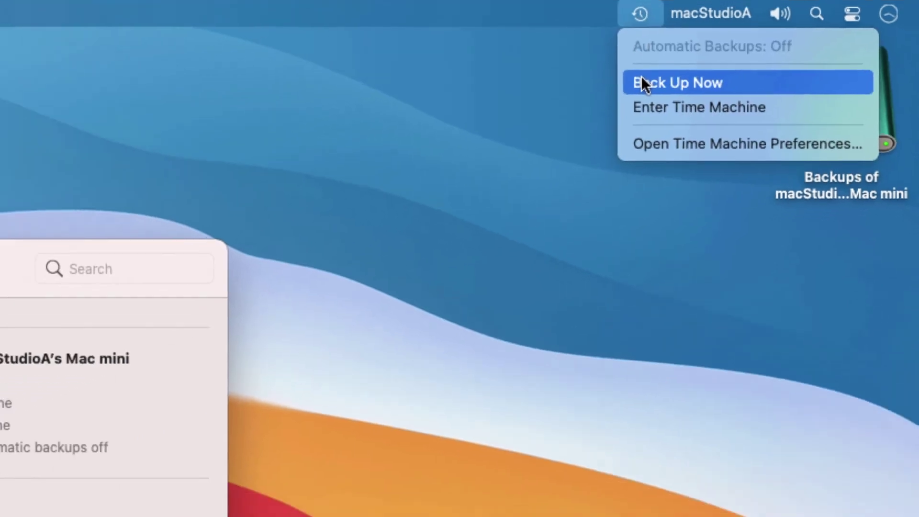
left_click(601, 94)
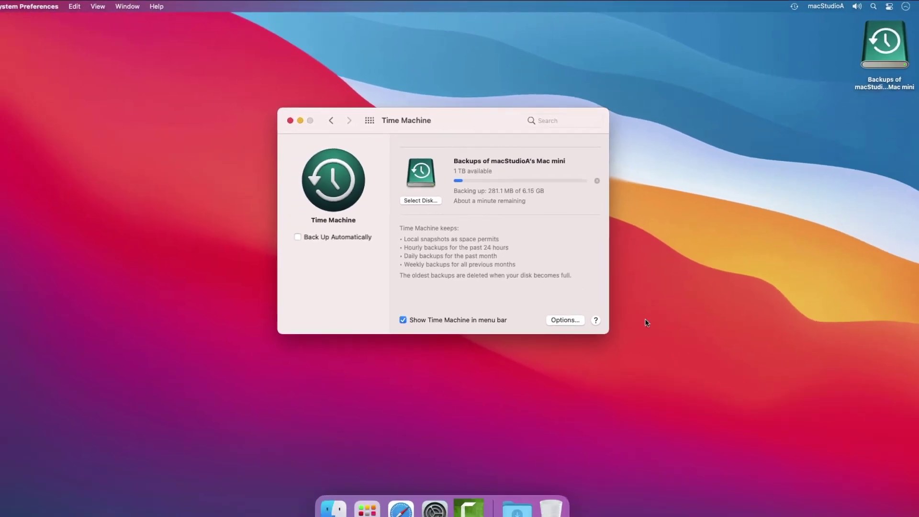
Close the Time Machine settings and briefly open and close a Finder window.
left_click(152, 147)
left_click(355, 495)
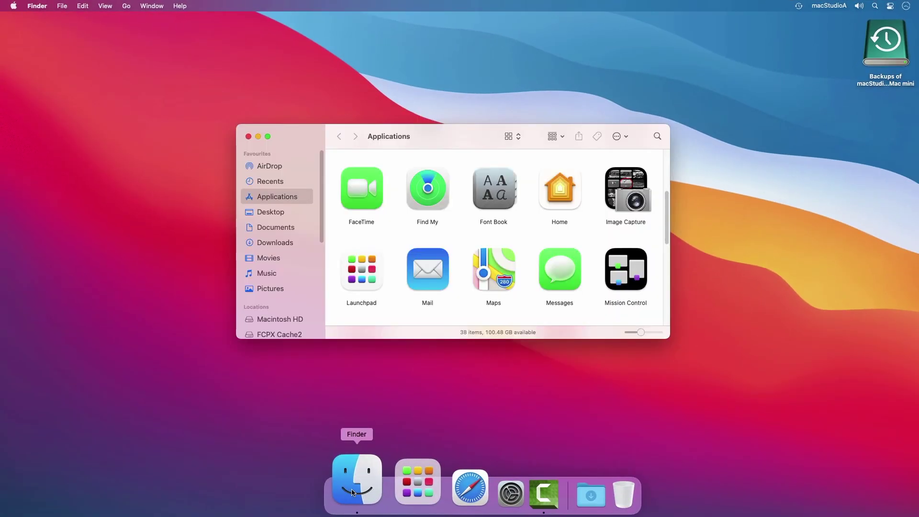
left_click(288, 228)
left_click(272, 288)
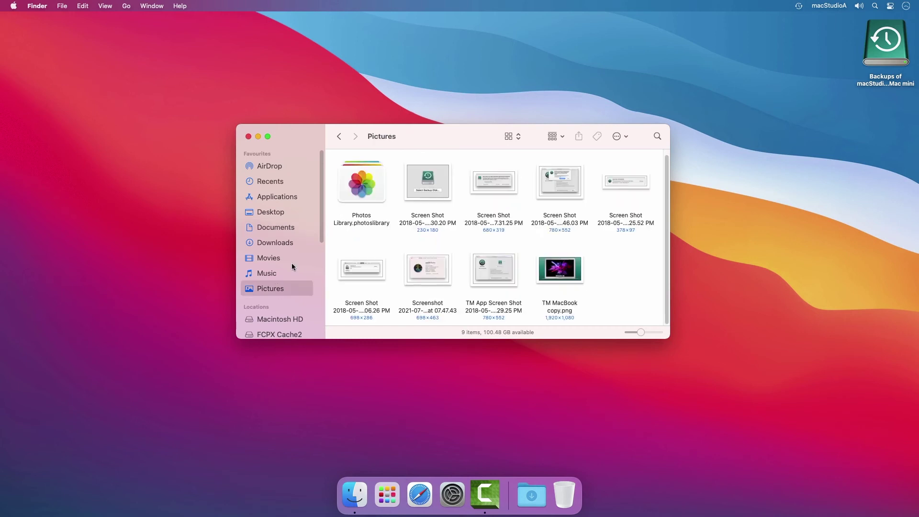
Reopen System Preferences' Time Machine pane to confirm the completed backup.
left_click(248, 137)
left_click(458, 488)
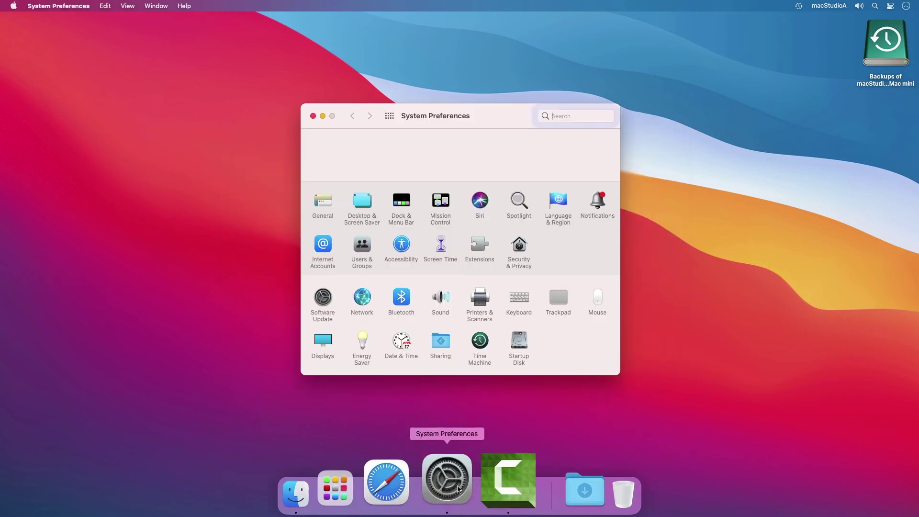
left_click(481, 341)
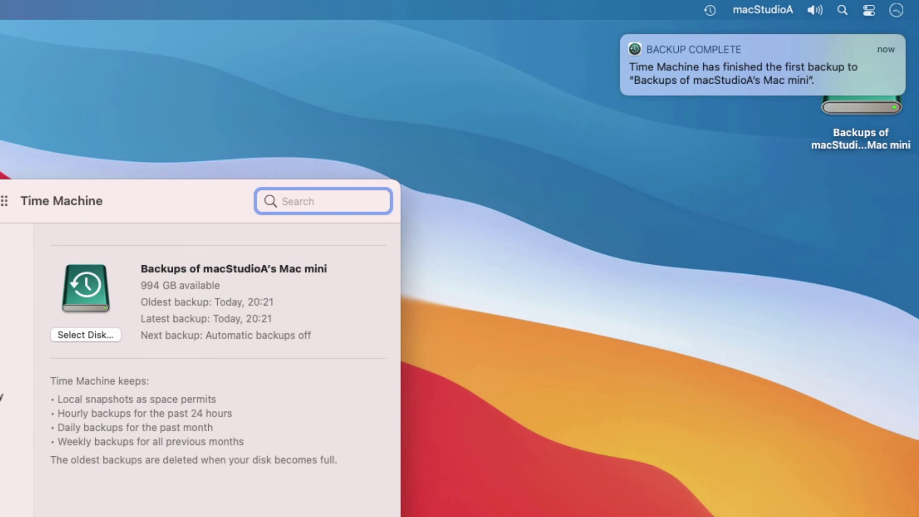
Quit System Preferences and rename the desktop backup drive to 'TIME MACHINE APFS'.
key("super+q")
left_click(624, 36)
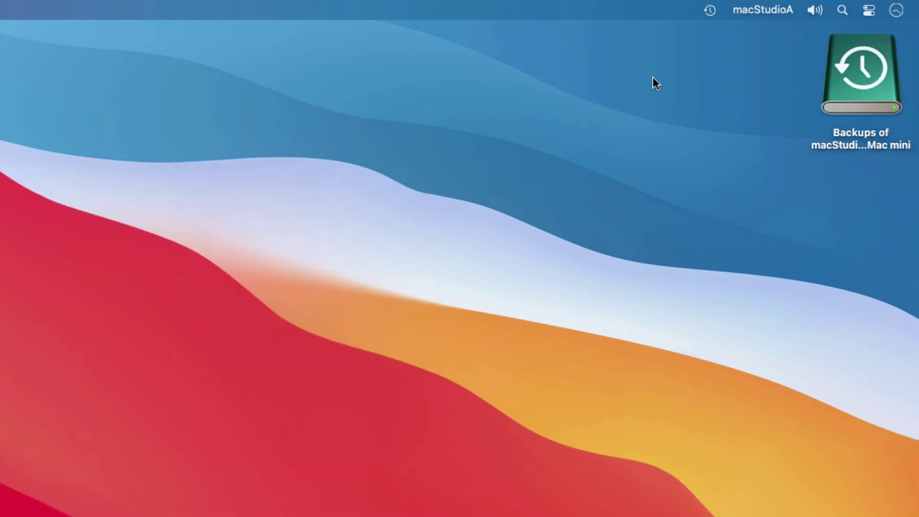
left_click(859, 139)
right_click(859, 139)
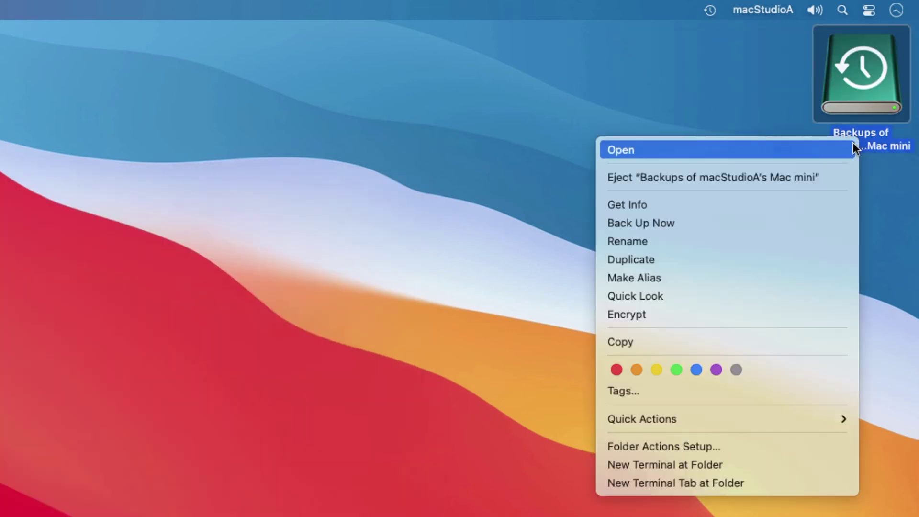
left_click(813, 242)
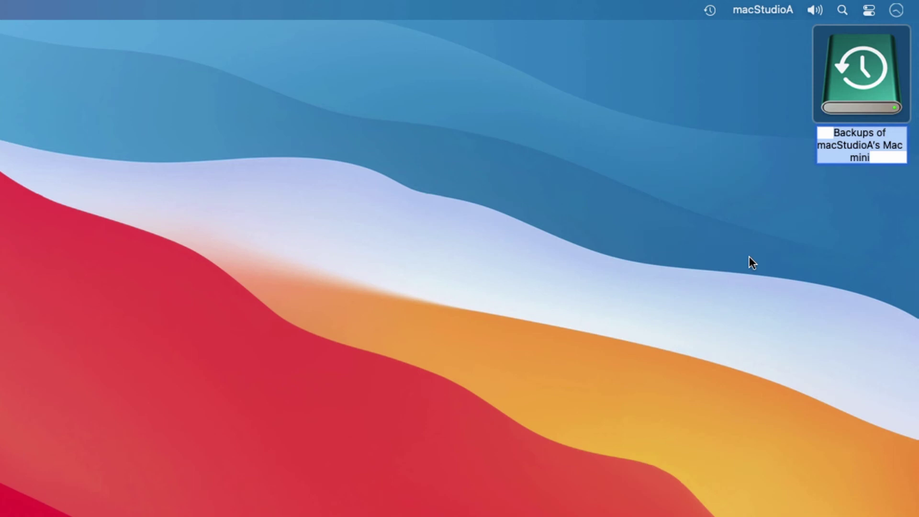
type("TIME")
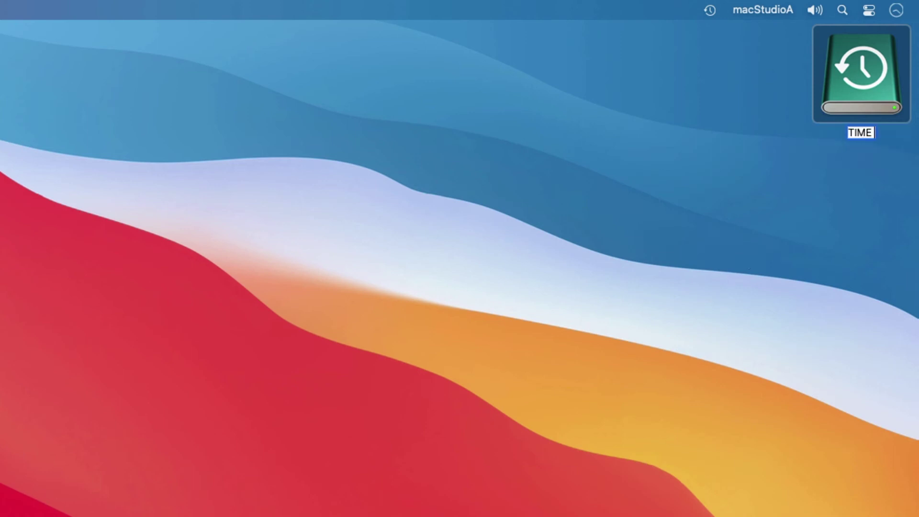
type(" MACHINE APFS")
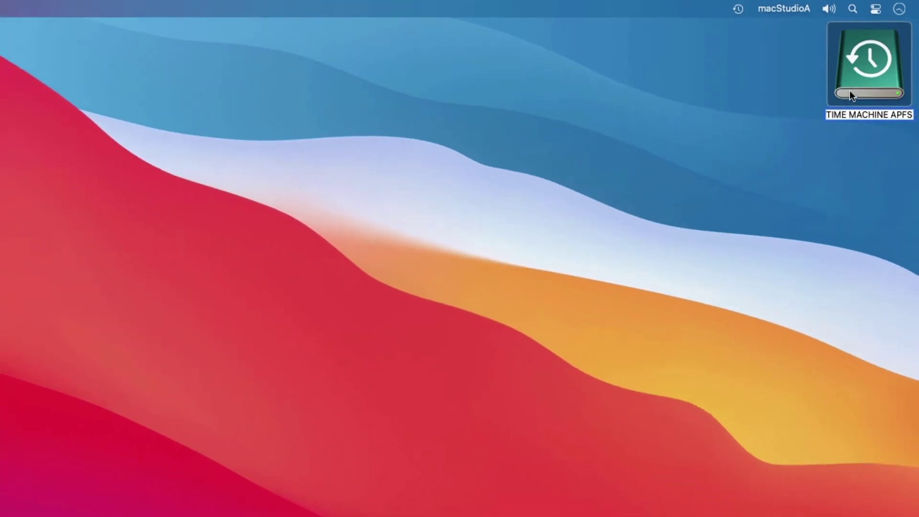
key("Return")
Eject the renamed backup drive and move every file in Pictures to the Bin.
left_click_drag(875, 64, 817, 152)
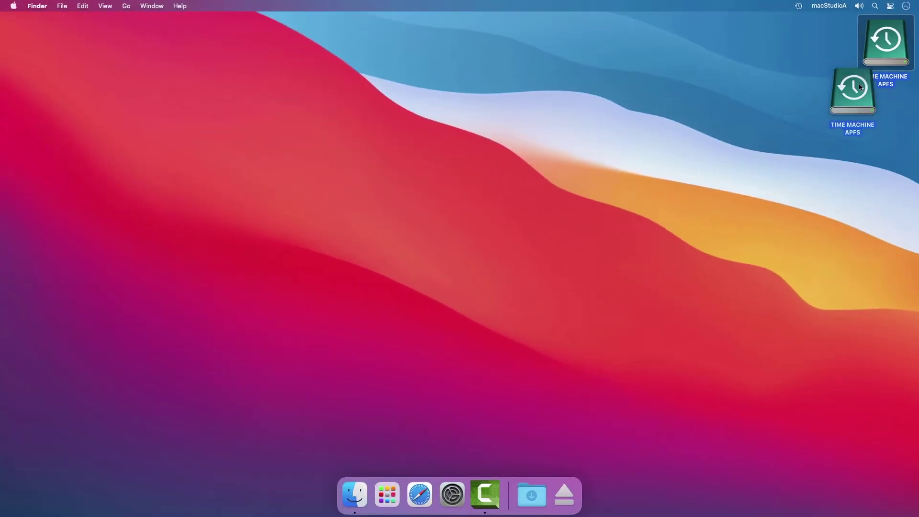
left_click_drag(861, 87, 566, 494)
left_click(355, 495)
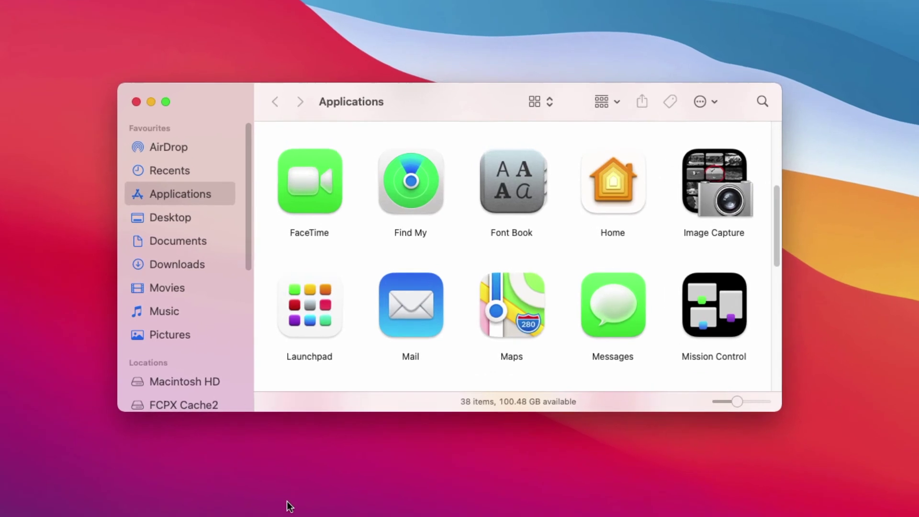
left_click(183, 336)
key("super+a")
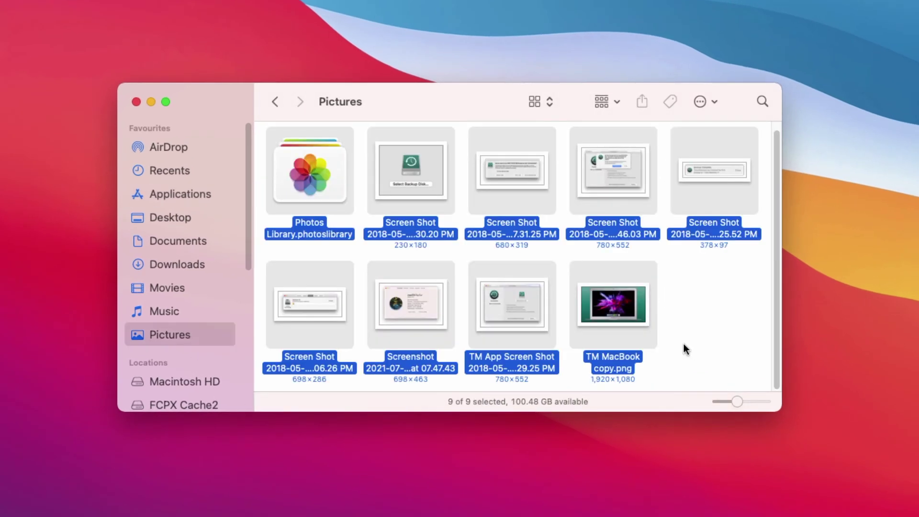
right_click(686, 349)
left_click(642, 357)
Move every item in the Documents folder to the Bin.
key("super+shift+o")
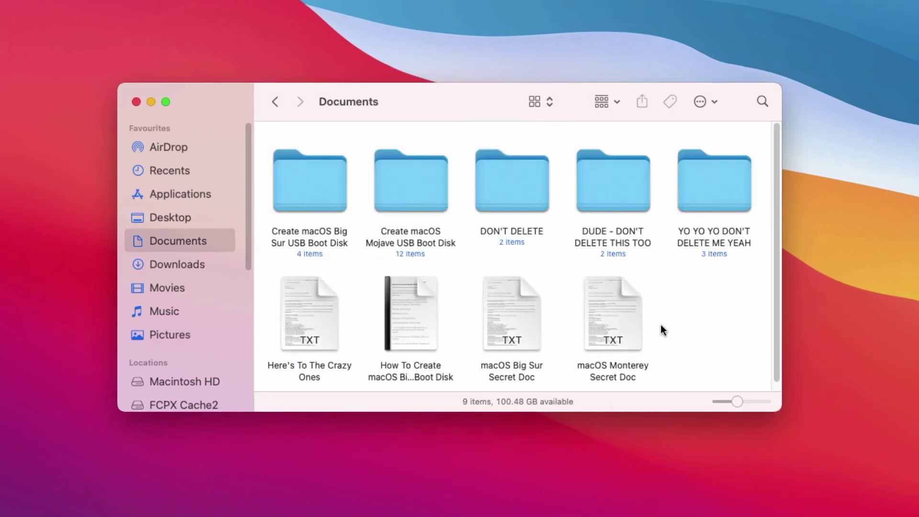
key("super+a")
right_click(616, 316)
left_click(641, 379)
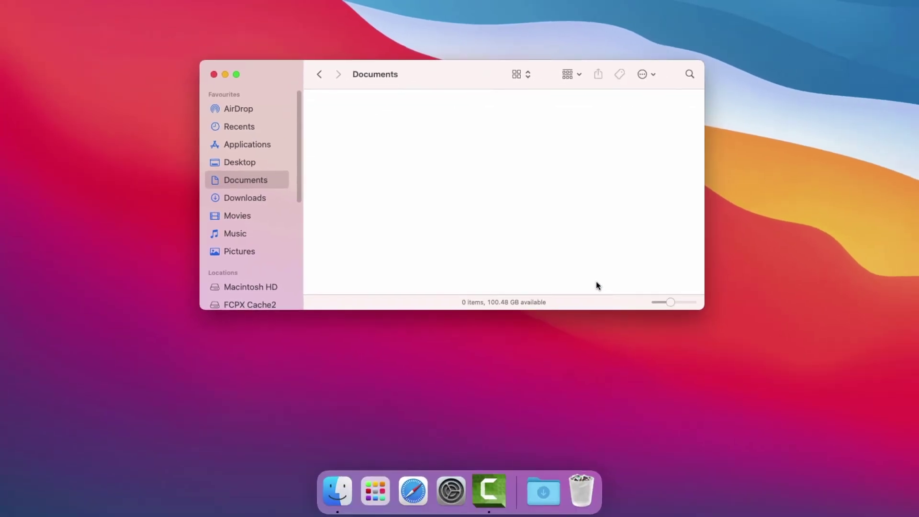
Empty the Bin permanently and close the Finder window.
left_click(582, 484)
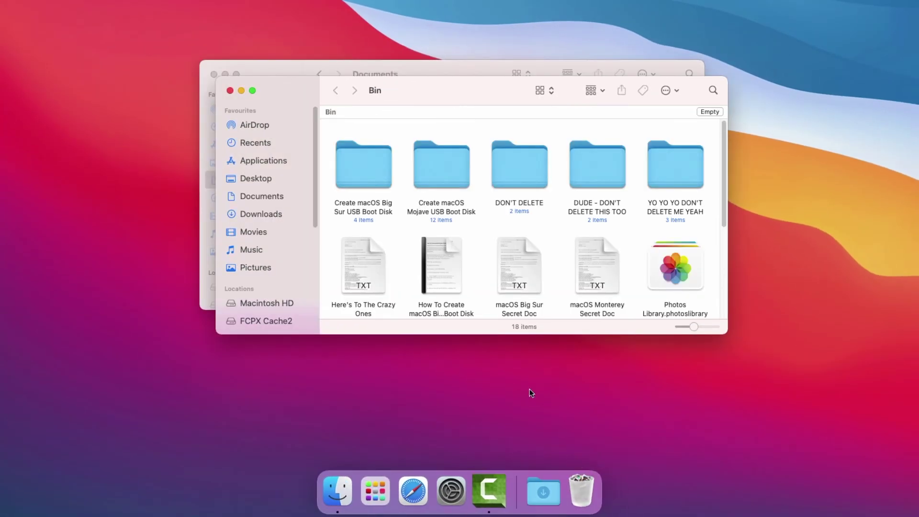
left_click(711, 111)
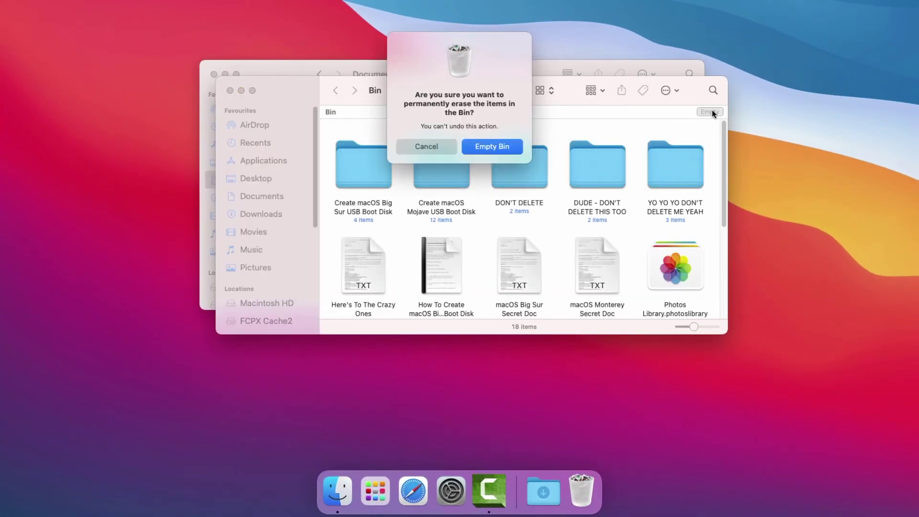
left_click(493, 144)
left_click(214, 75)
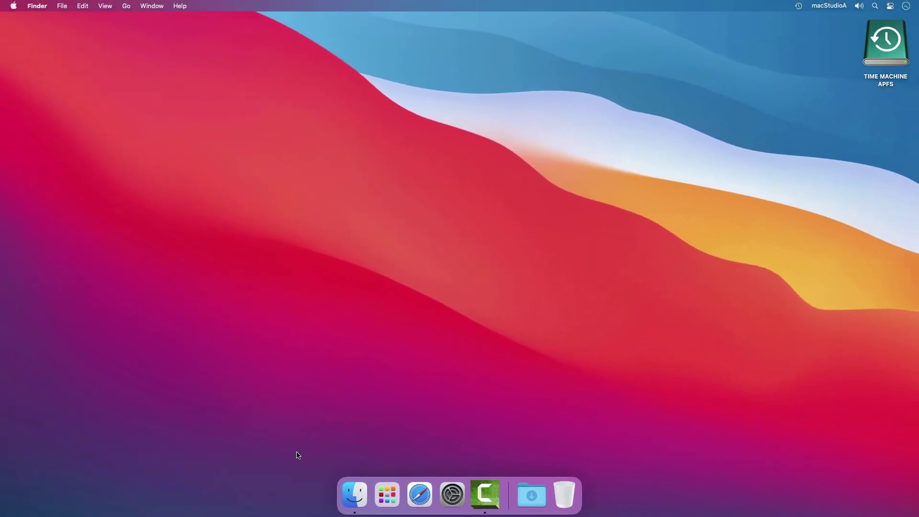
Enter Time Machine and step Pictures back to the Today, 20:20 backup with nine files.
left_click(799, 5)
left_click(772, 61)
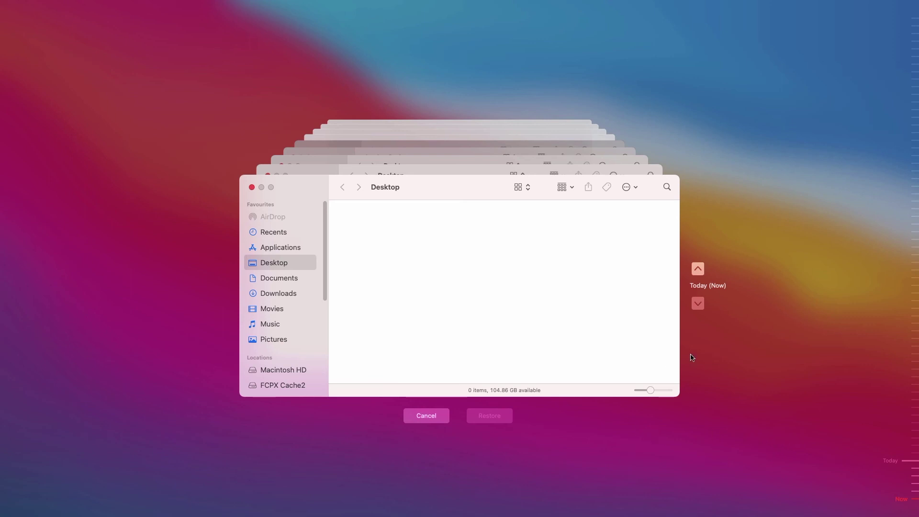
left_click(269, 339)
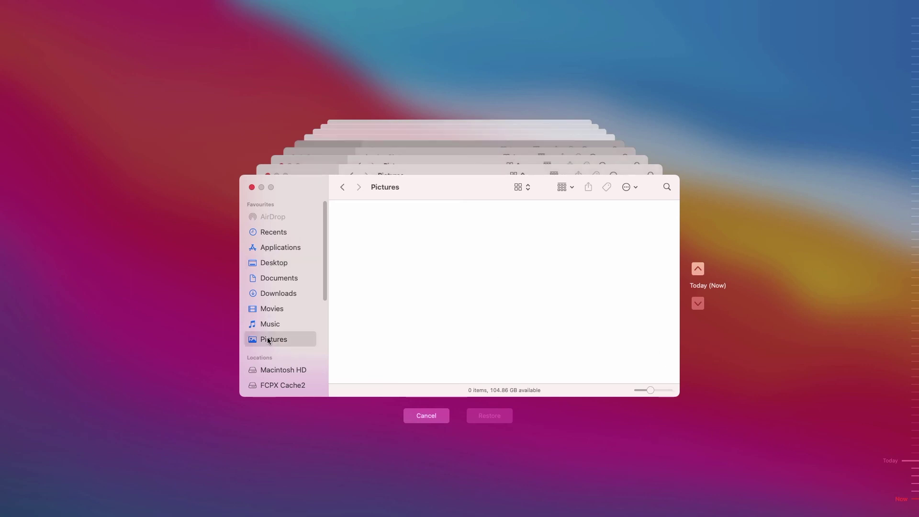
left_click(281, 277)
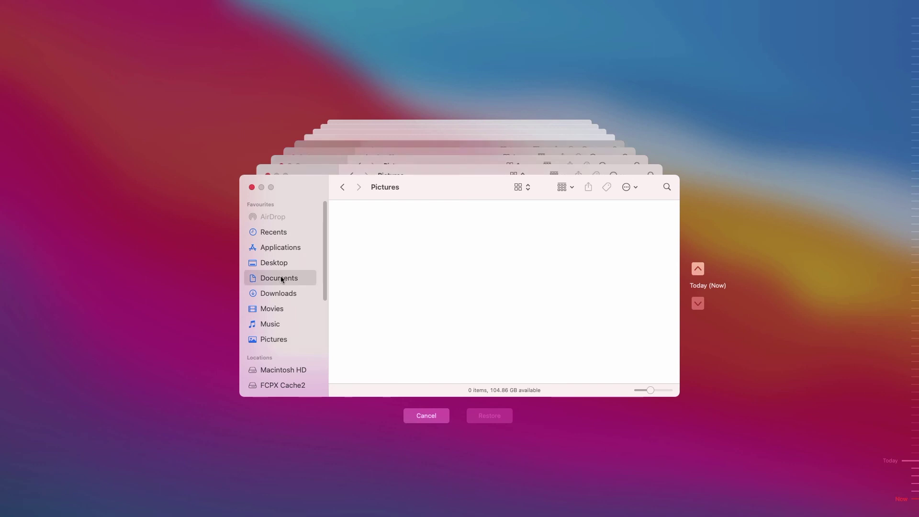
left_click(274, 339)
left_click(699, 270)
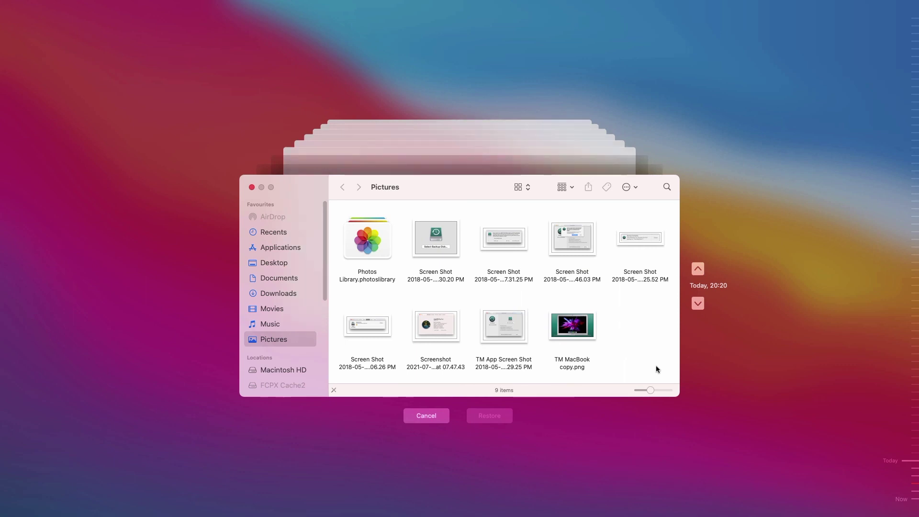
Restore all nine backed-up pictures from the 20:20 backup into the Pictures folder.
left_click_drag(656, 367, 363, 231)
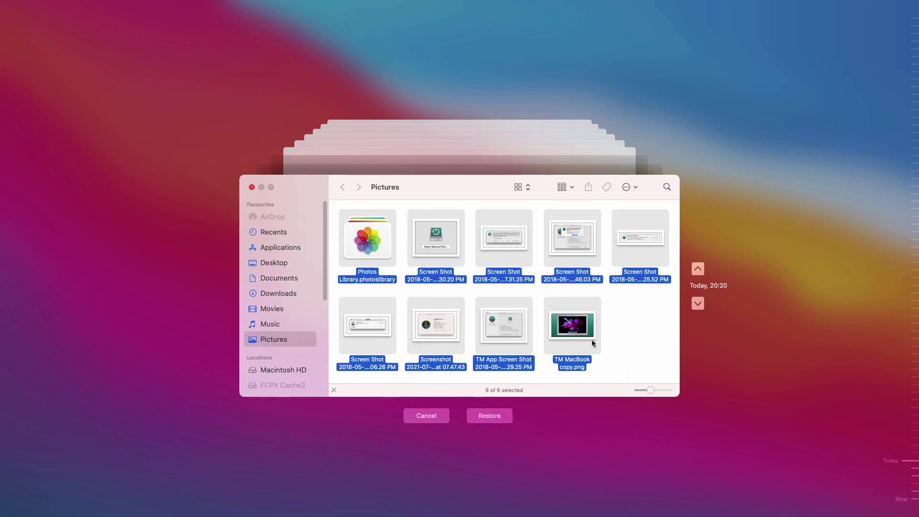
right_click(577, 326)
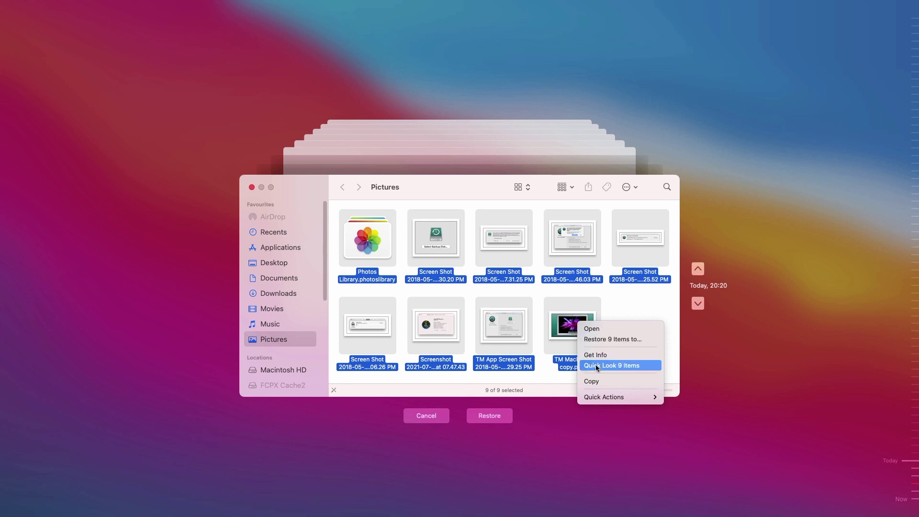
left_click(602, 339)
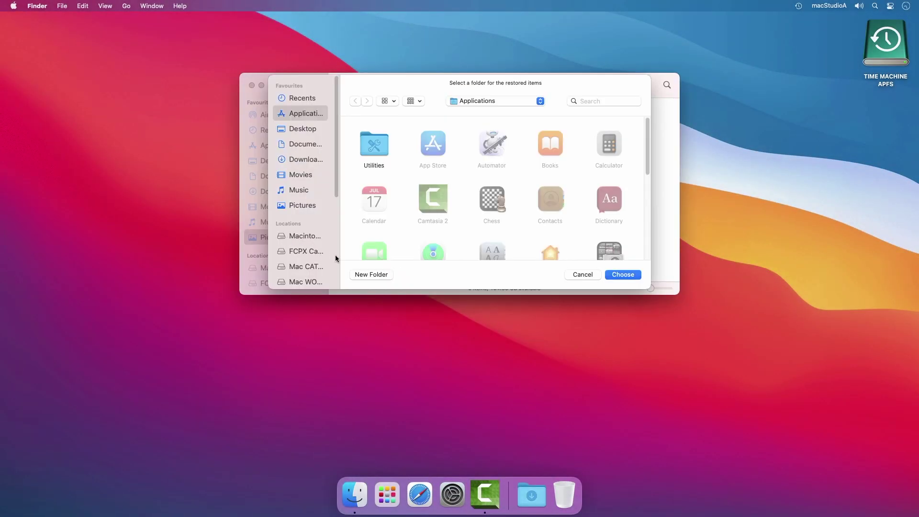
left_click(308, 206)
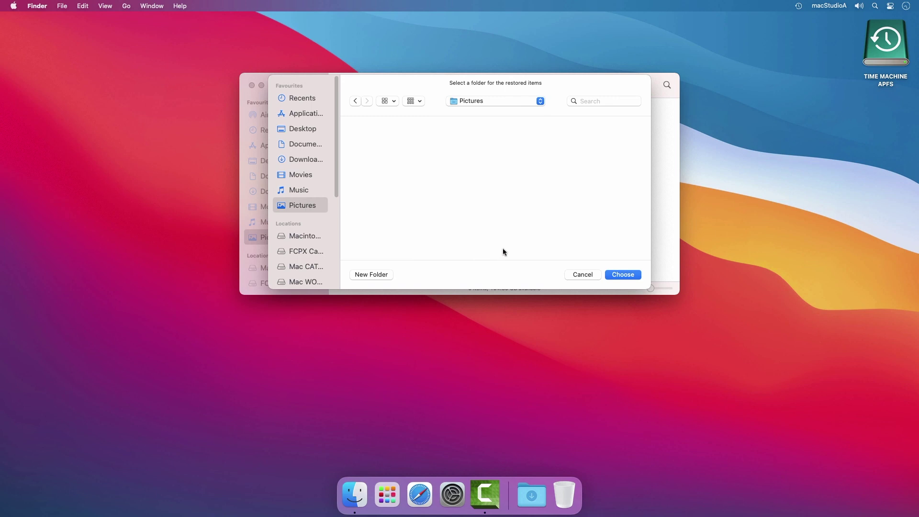
left_click(622, 275)
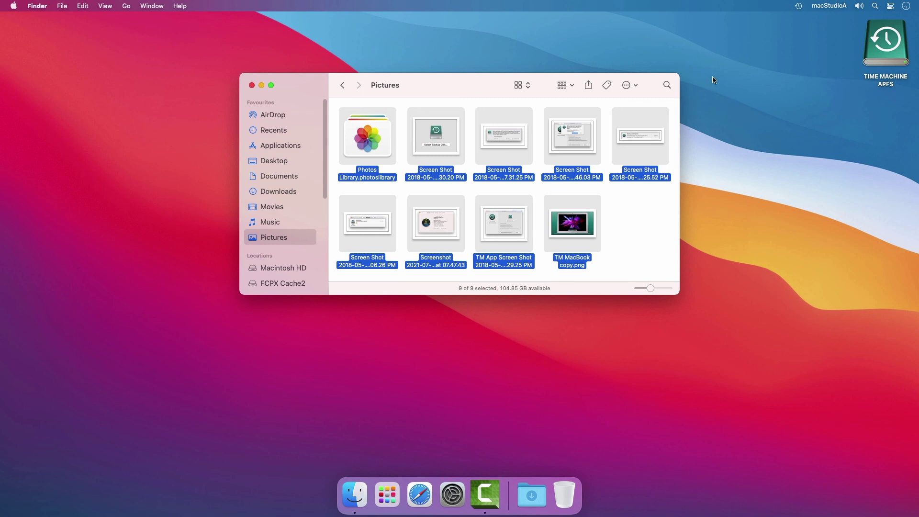
Restore all nine Documents items from the 20:20 Time Machine backup into Documents.
left_click(799, 6)
left_click(719, 60)
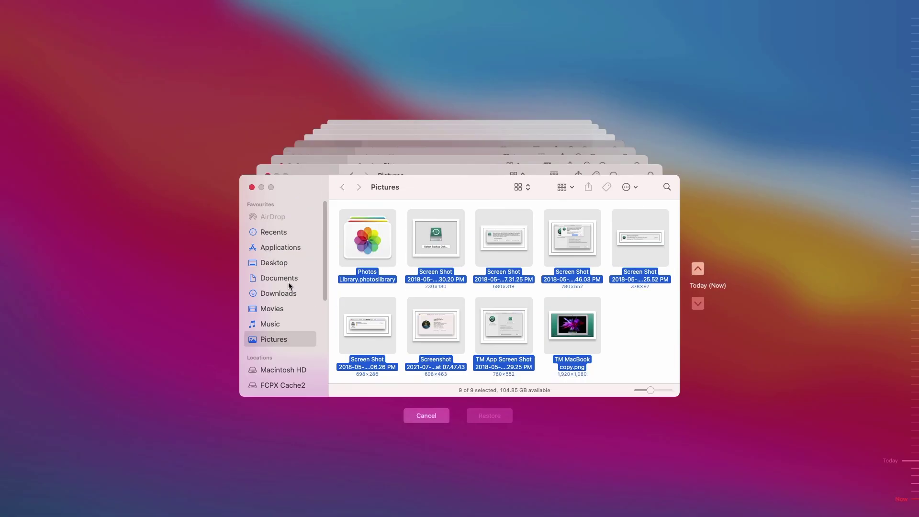
left_click(698, 270)
key("cmd+a")
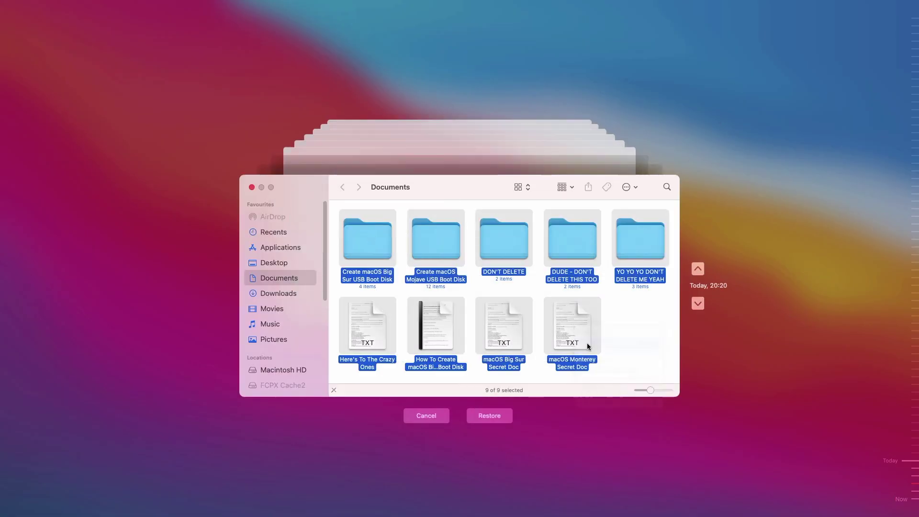
key("Return")
left_click(310, 143)
left_click(622, 274)
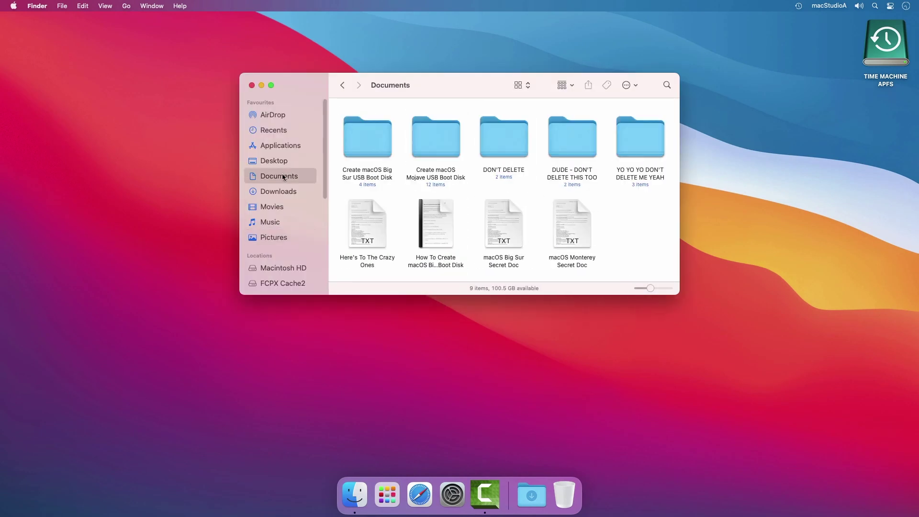
Close the Documents window and eject the TIME MACHINE APFS drive.
left_click(251, 85)
left_click(880, 61)
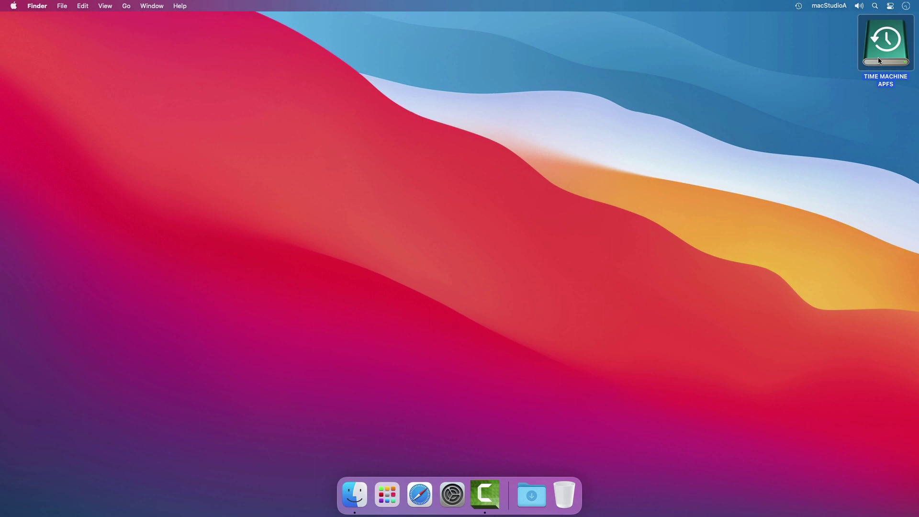
left_click_drag(880, 61, 562, 505)
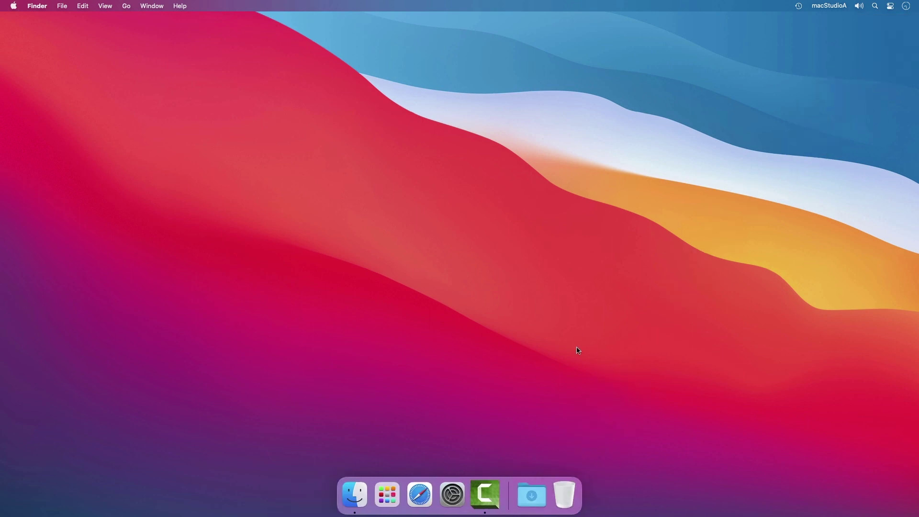